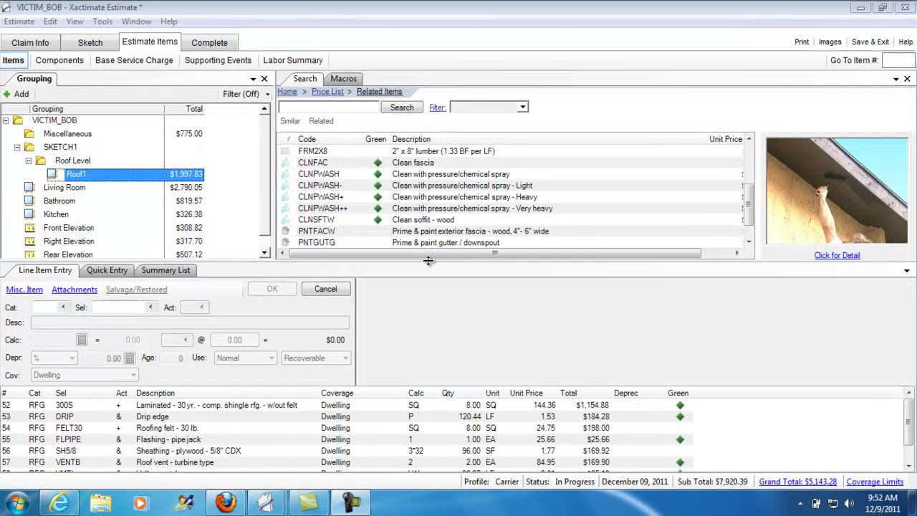
- Select the Roof1 group and enlarge the line item area so all of its roofing items show
drag(428, 263, 427, 320)
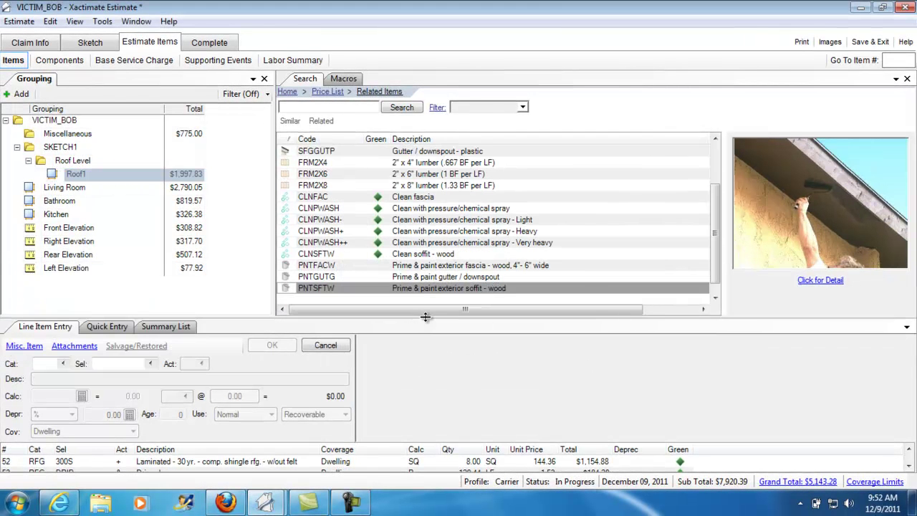
click(75, 174)
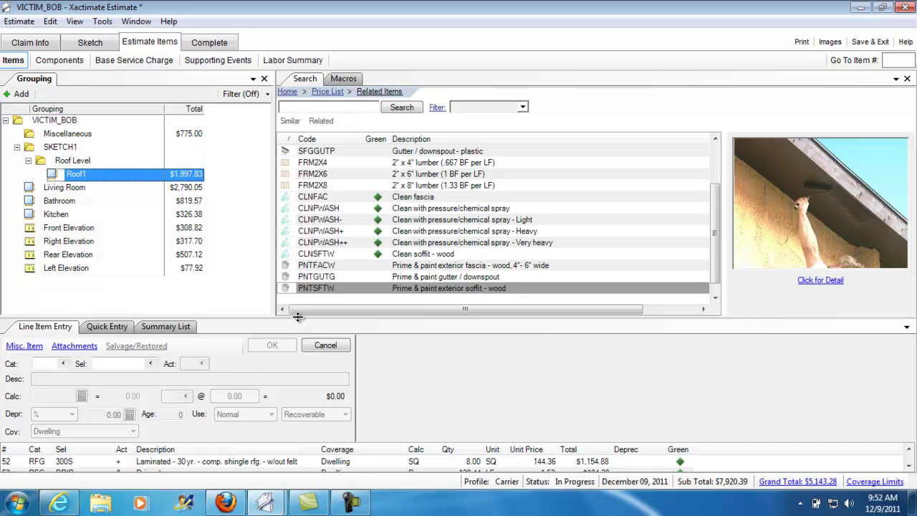
drag(296, 315, 323, 195)
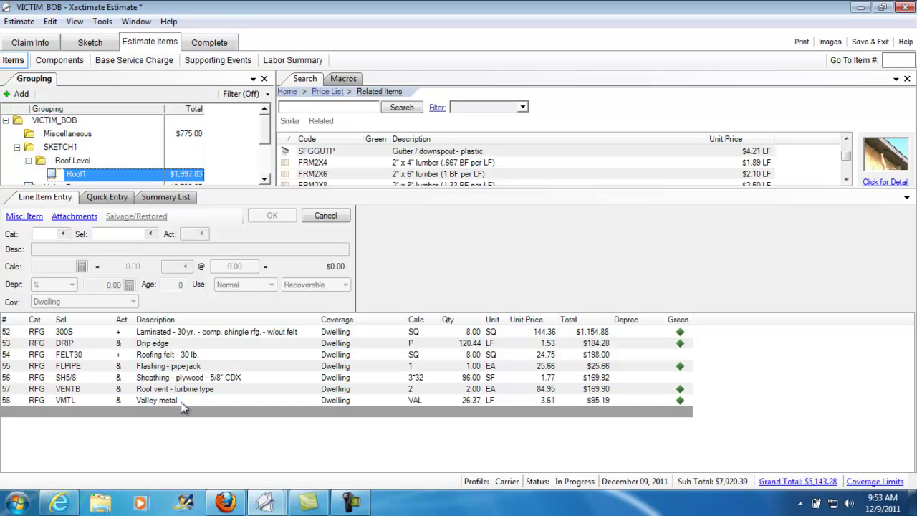
key(alt+Tab)
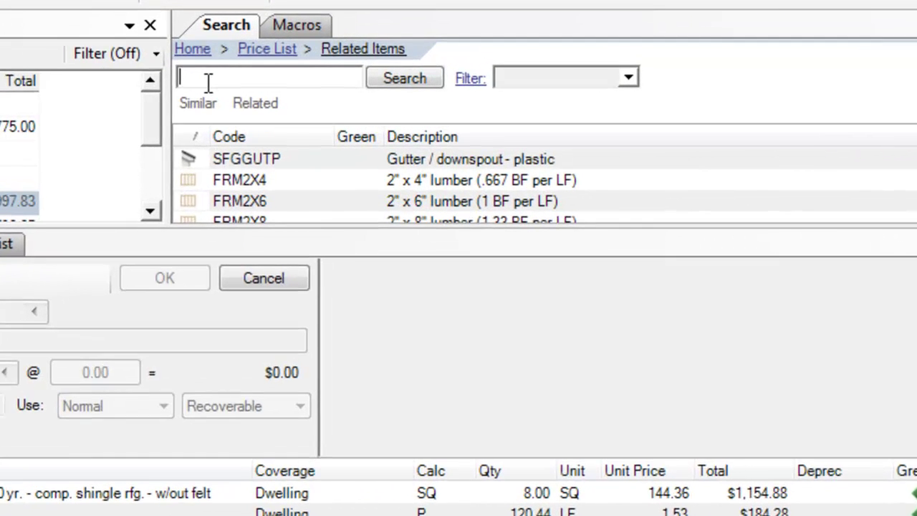
- Search the price list for "tree removal"
text(tree removal)
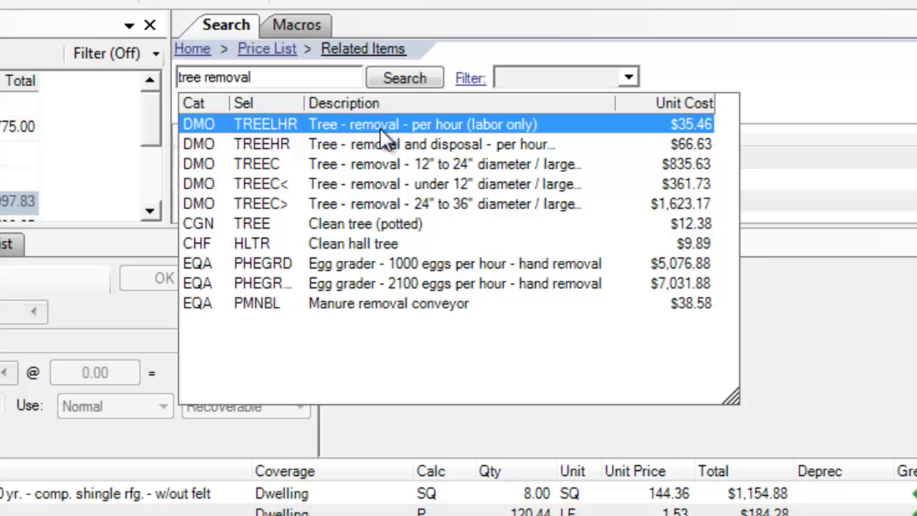
key(BackSpace)
key(BackSpace)
key(BackSpace)
key(BackSpace)
key(BackSpace)
key(BackSpace)
key(BackSpace)
key(BackSpace)
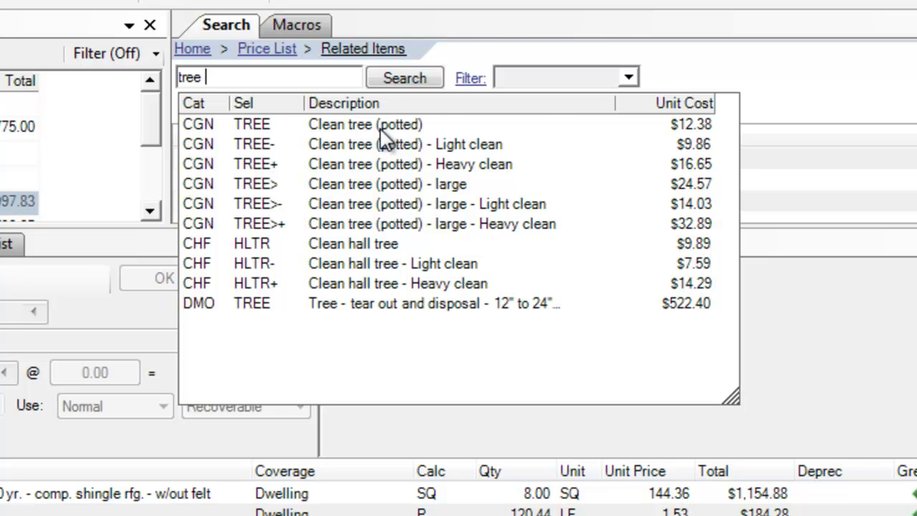
text(removal)
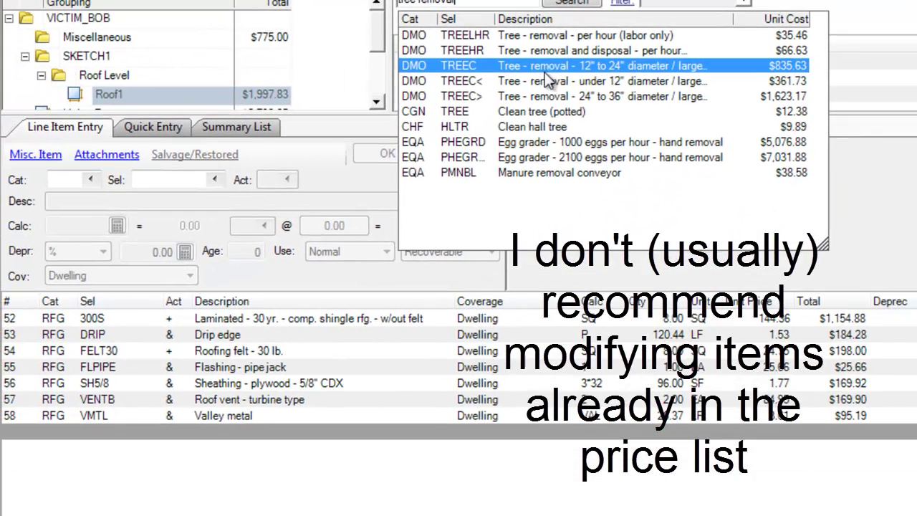
- Try adding the 24" to 36" diameter tree removal item (DMO TREEC>) to Roof1 and delete that line item
click(542, 95)
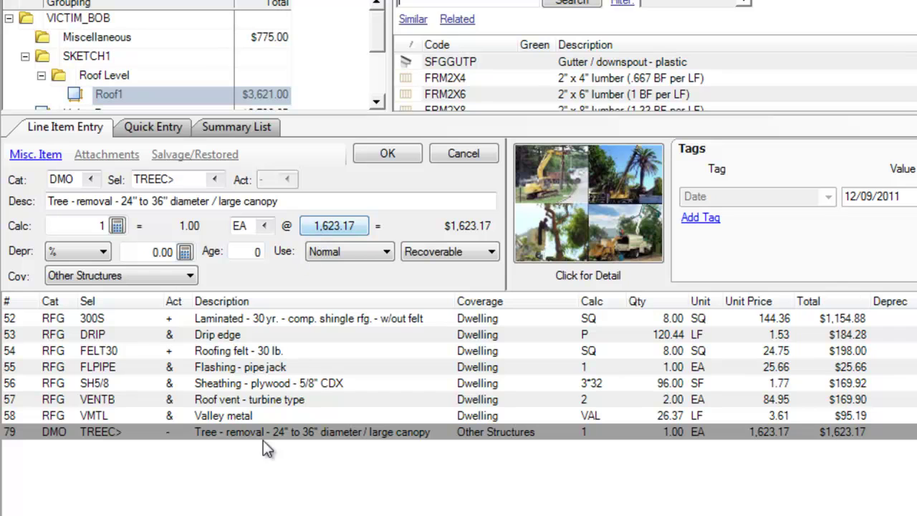
click(464, 154)
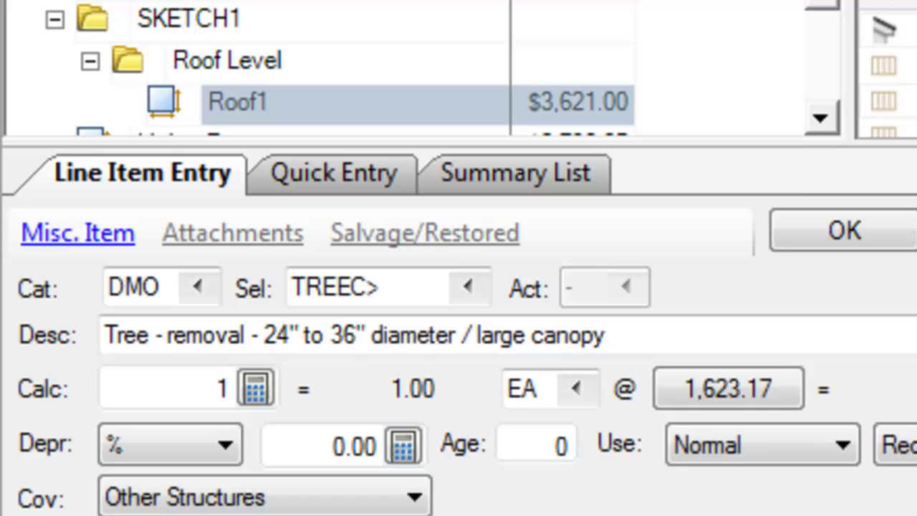
key(Delete)
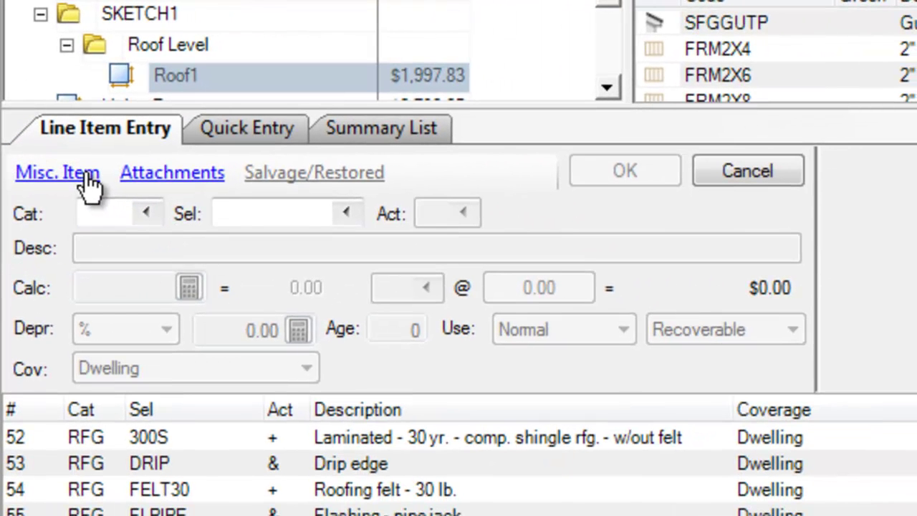
- Start a miscellaneous line item for Roof1 and set its category to DMO, General Demolition
click(90, 185)
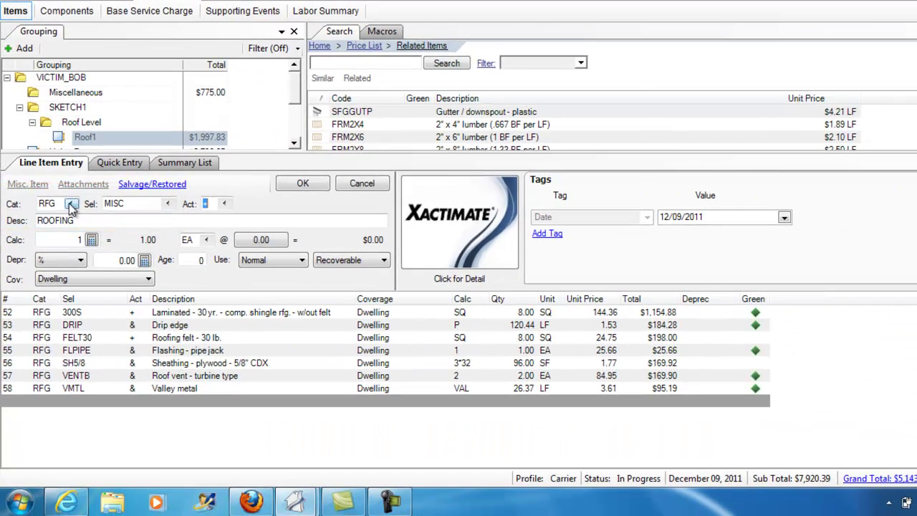
click(72, 205)
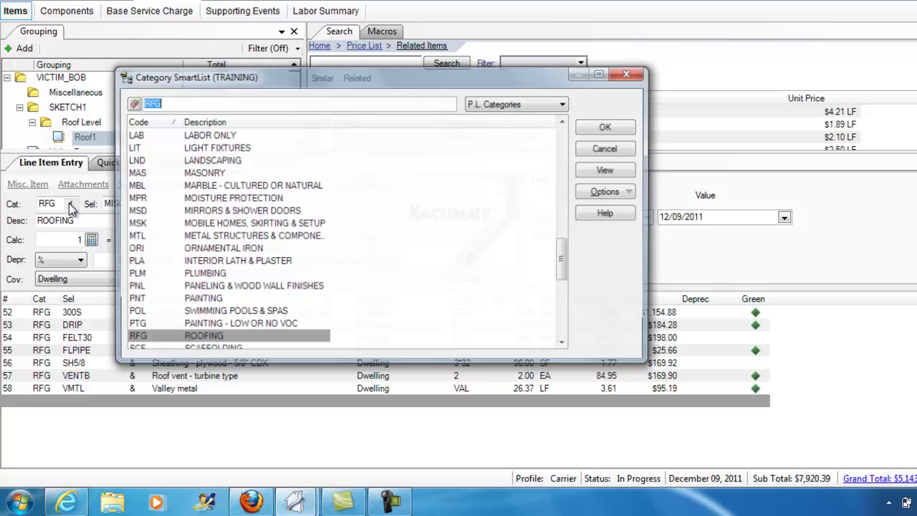
click(562, 333)
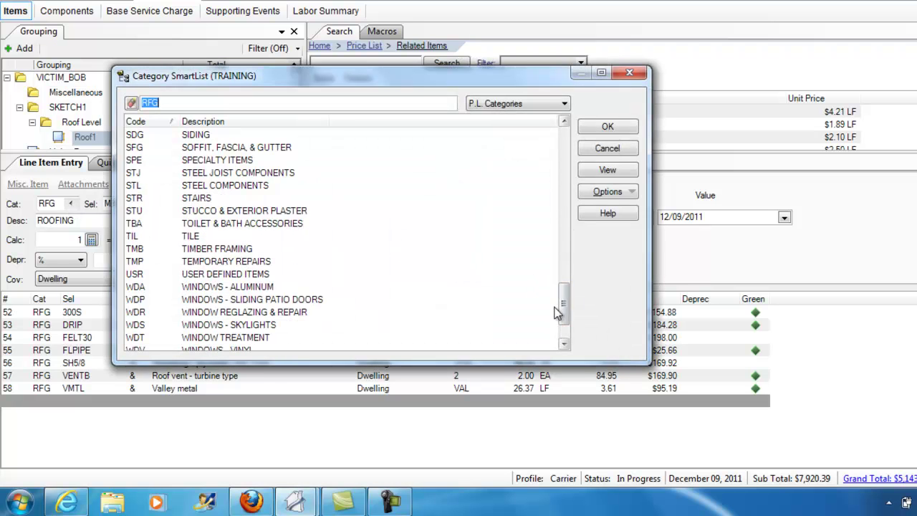
drag(556, 312, 541, 191)
click(172, 203)
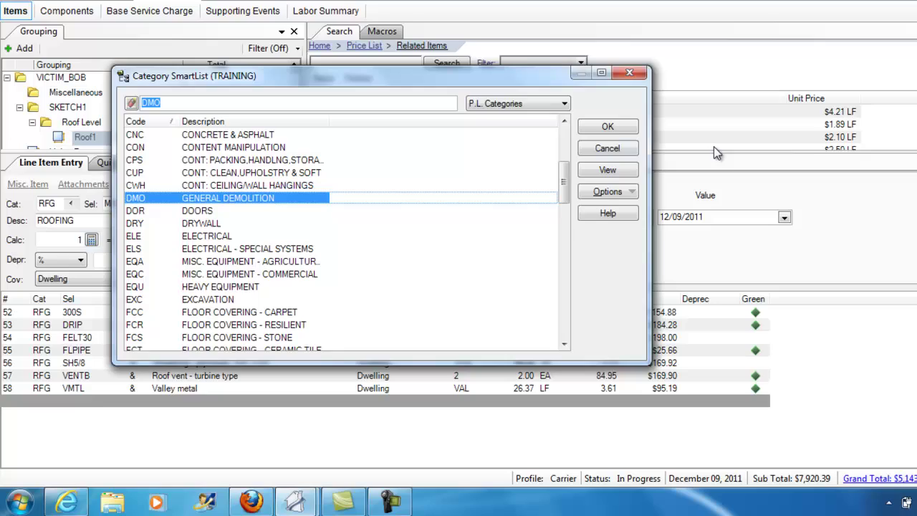
click(612, 128)
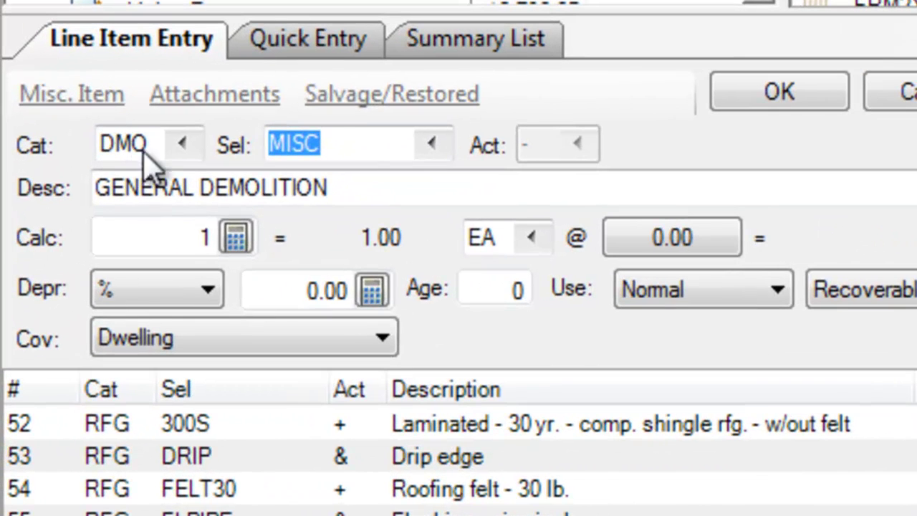
click(359, 143)
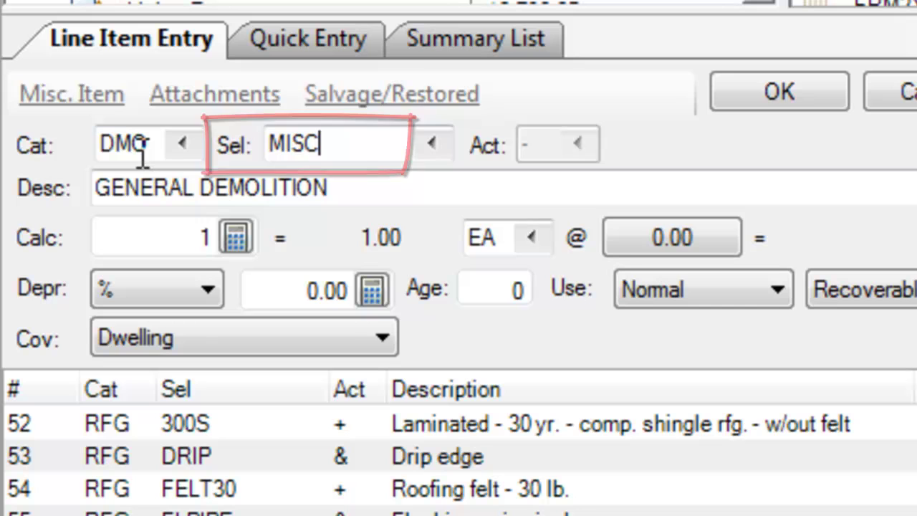
click(368, 147)
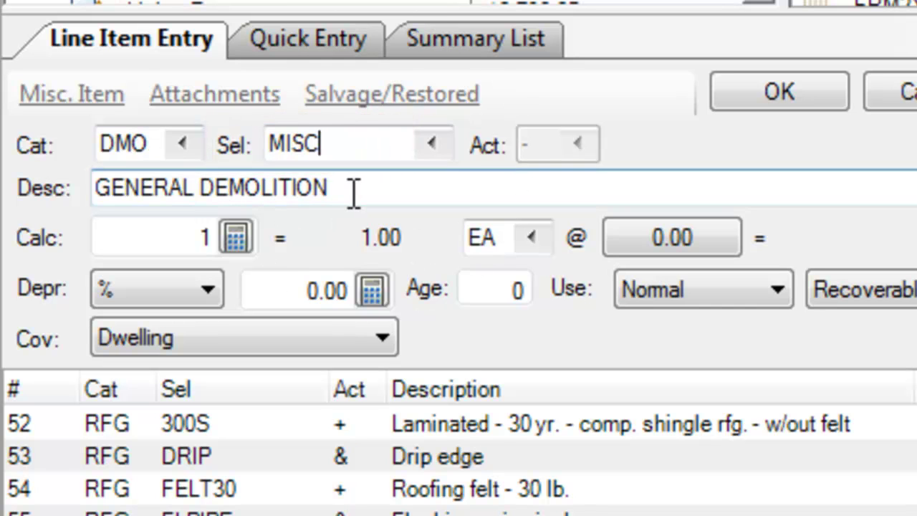
- Replace the miscellaneous item's description with "Remove Tree from Dwelling (no haul-off)"
drag(355, 187, 90, 147)
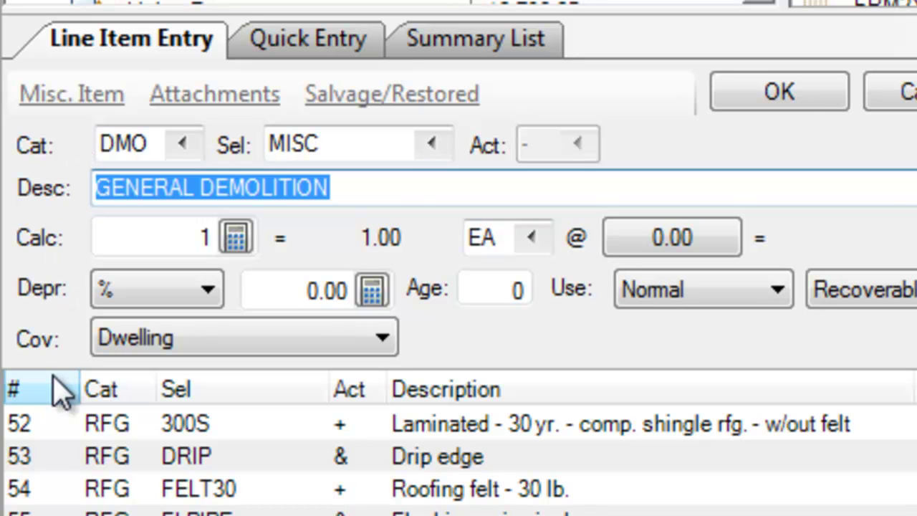
text(Remove)
key(BackSpace)
key(BackSpace)
key(BackSpace)
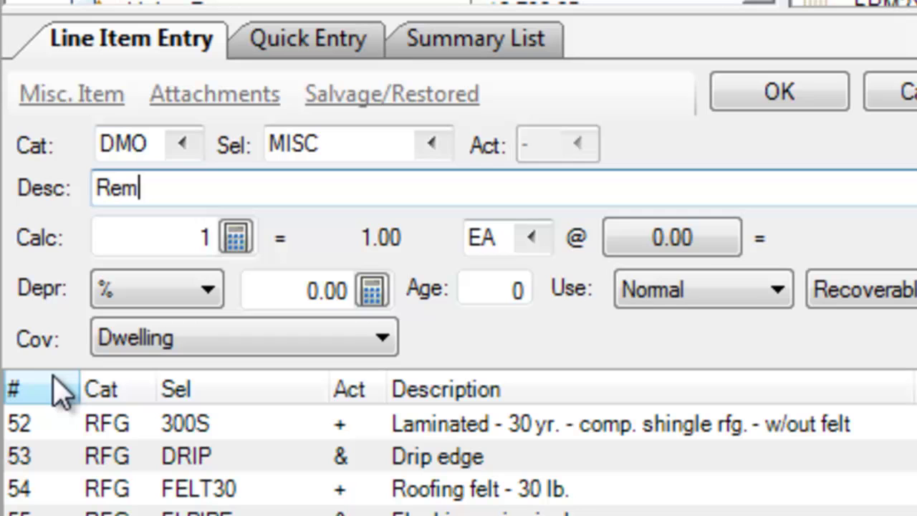
key(BackSpace)
key(BackSpace)
key(BackSpace)
text(Remove Tree from)
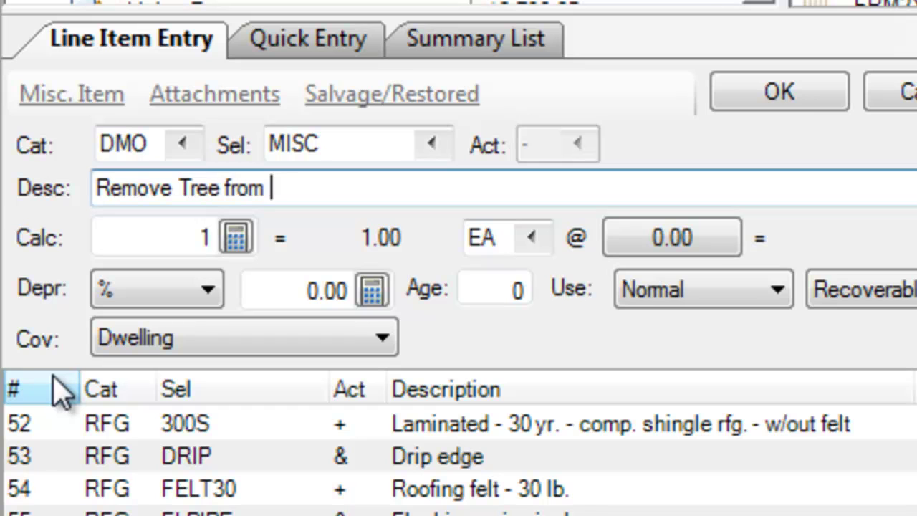
key(BackSpace)
key(BackSpace)
text(m Dwelling (n)
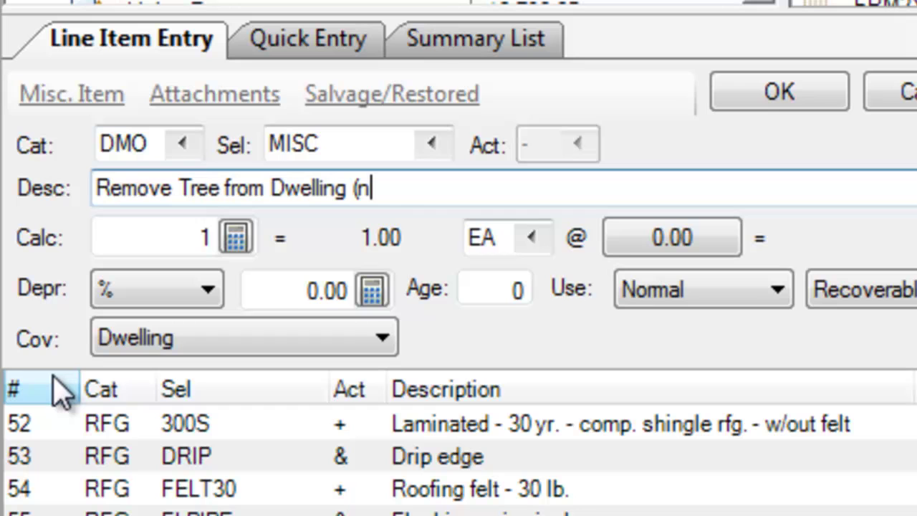
text(o haul-off))
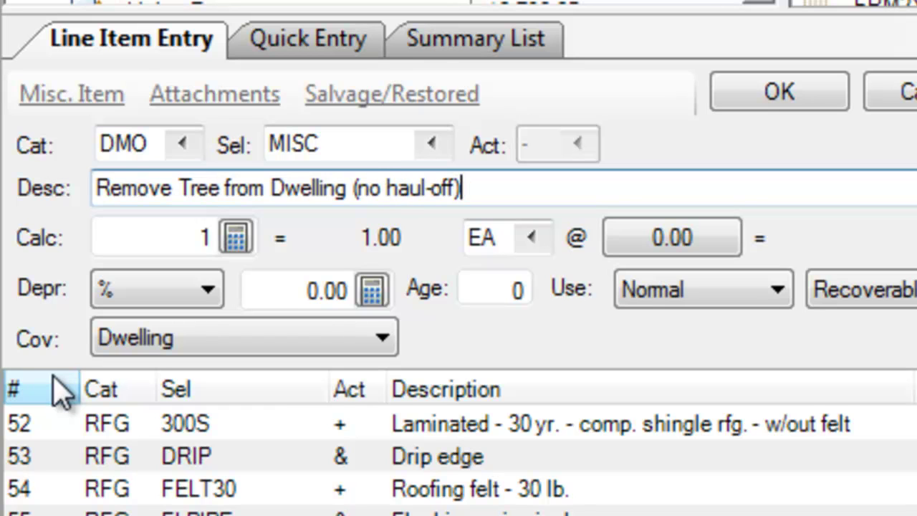
key(BackSpace)
text(. See a)
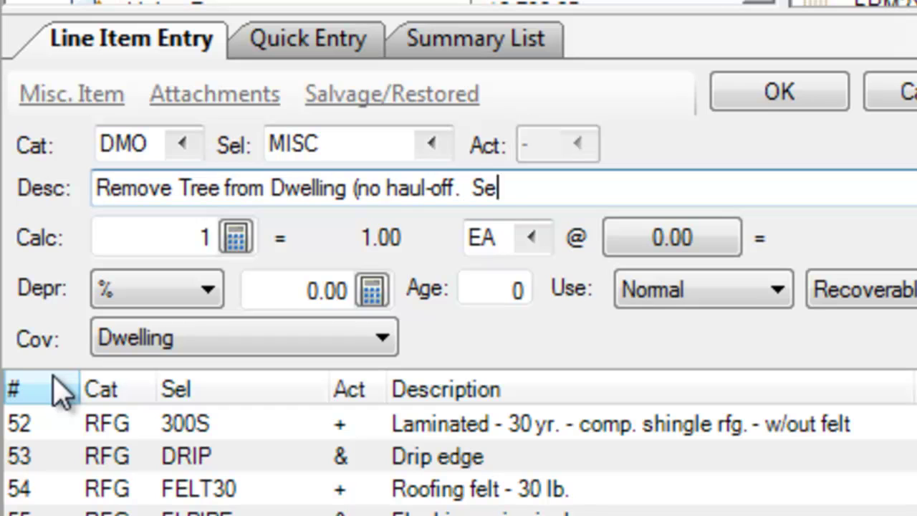
key(BackSpace)
key(BackSpace)
key(BackSpace)
key(BackSpace)
key(BackSpace)
key(BackSpace)
key(BackSpace)
key(BackSpace)
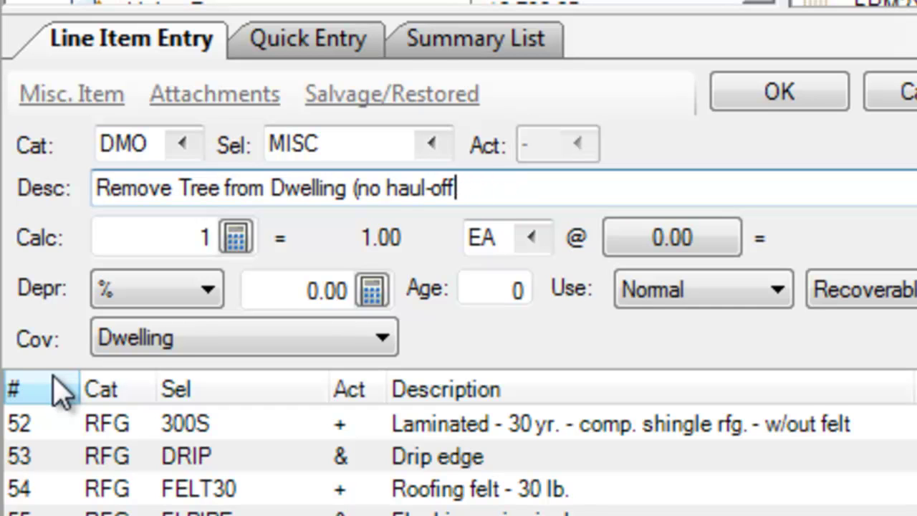
text())
click(203, 302)
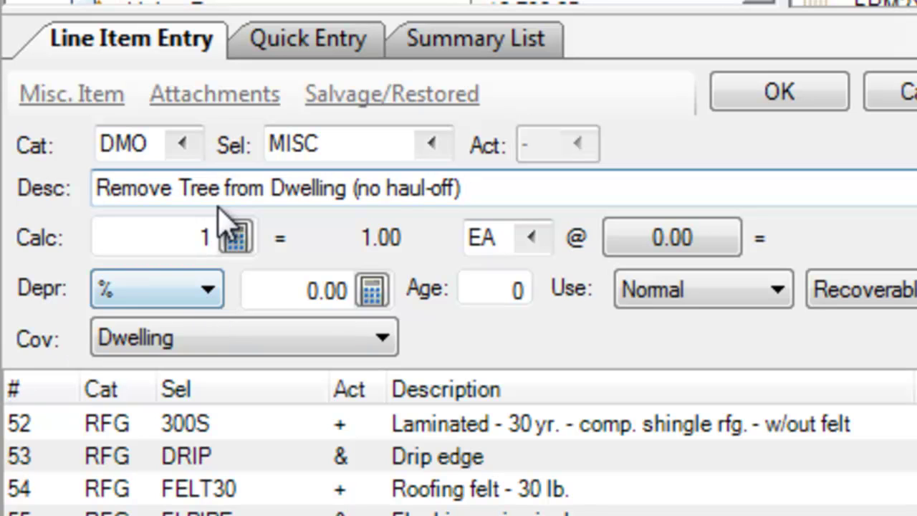
click(452, 188)
click(487, 194)
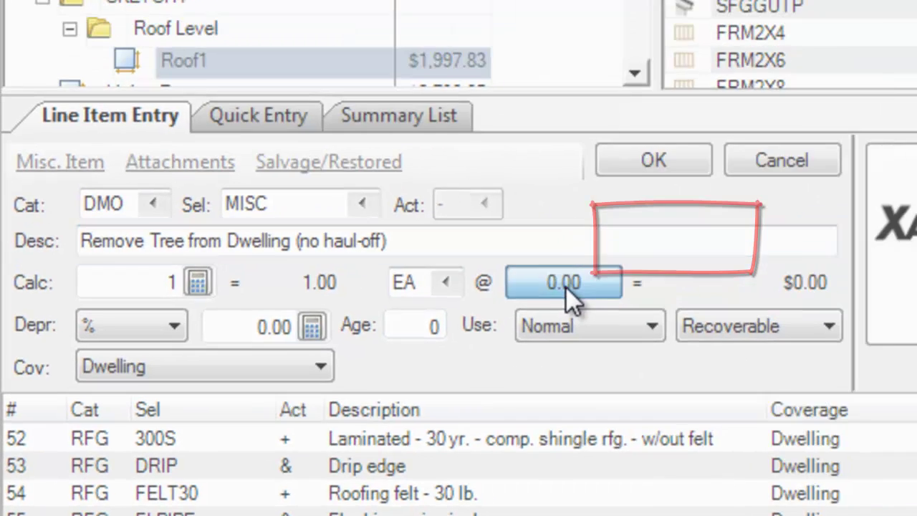
- Open the item's unit price information and set it to Non-O & P and Exempt, keeping Contractor and Line Item
click(674, 243)
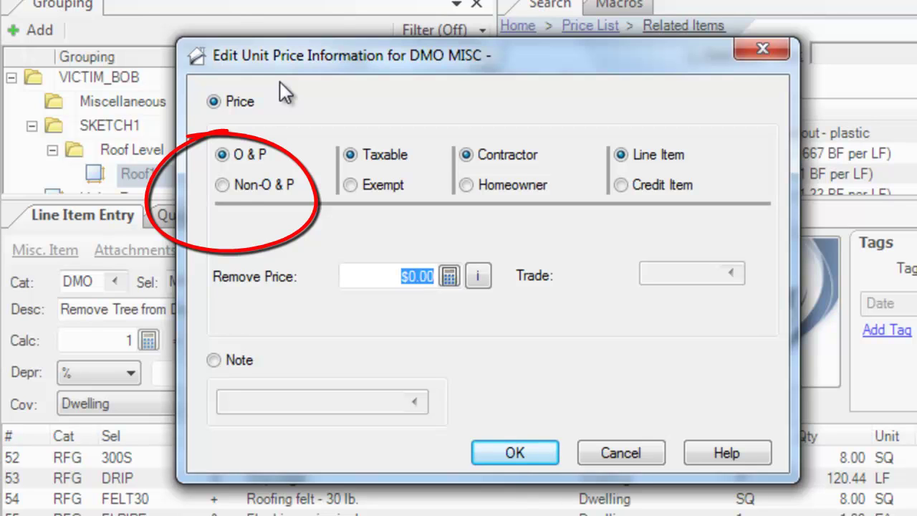
click(226, 187)
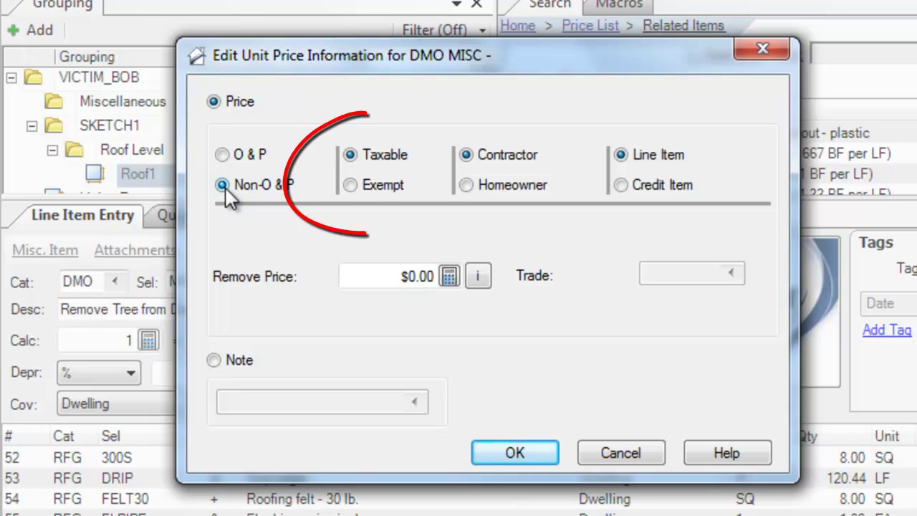
click(350, 185)
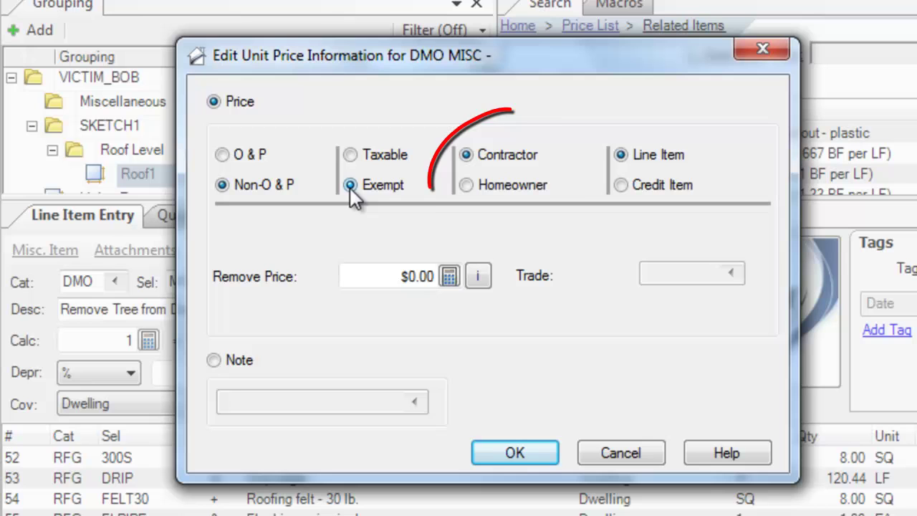
click(467, 185)
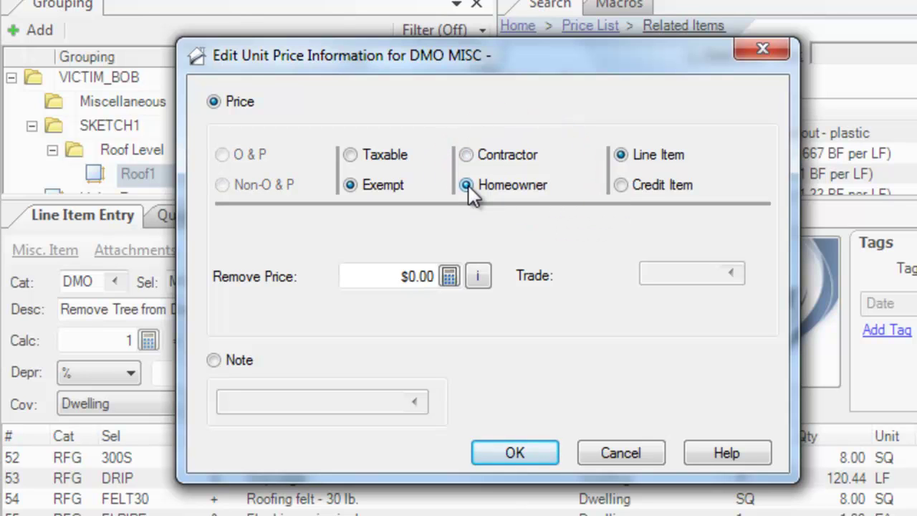
click(467, 159)
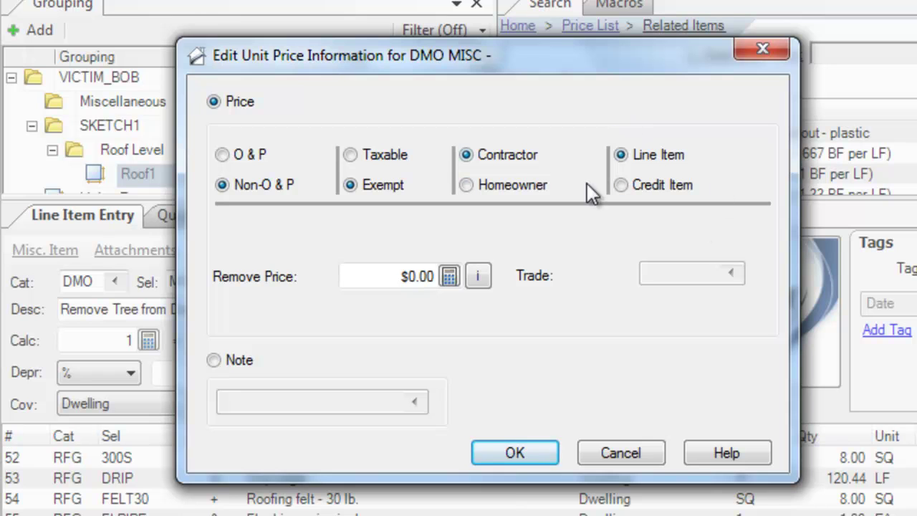
mouse_move(593, 133)
mouse_down()
mouse_move(624, 140)
mouse_move(579, 139)
mouse_move(624, 210)
mouse_up()
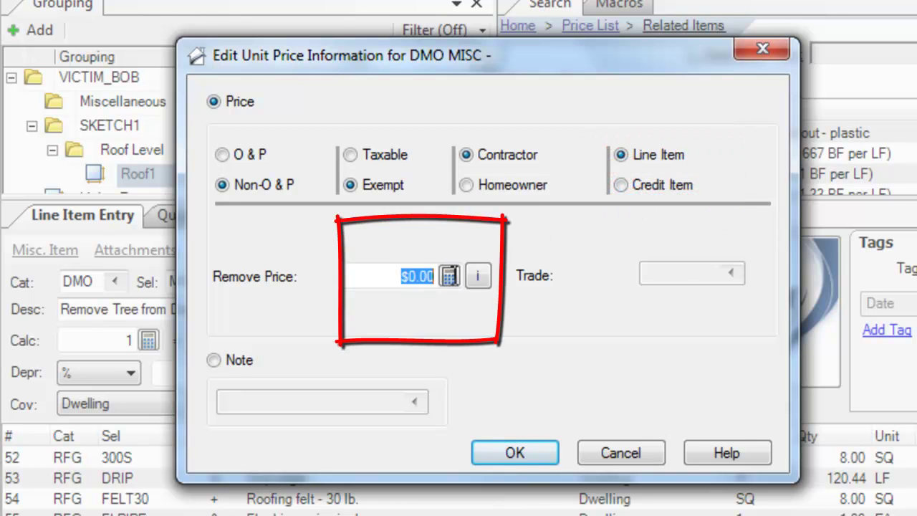
- Set the remove price to $2,000.00 and add the tree removal item to the Roof1 estimate
drag(378, 273, 454, 275)
text(2000)
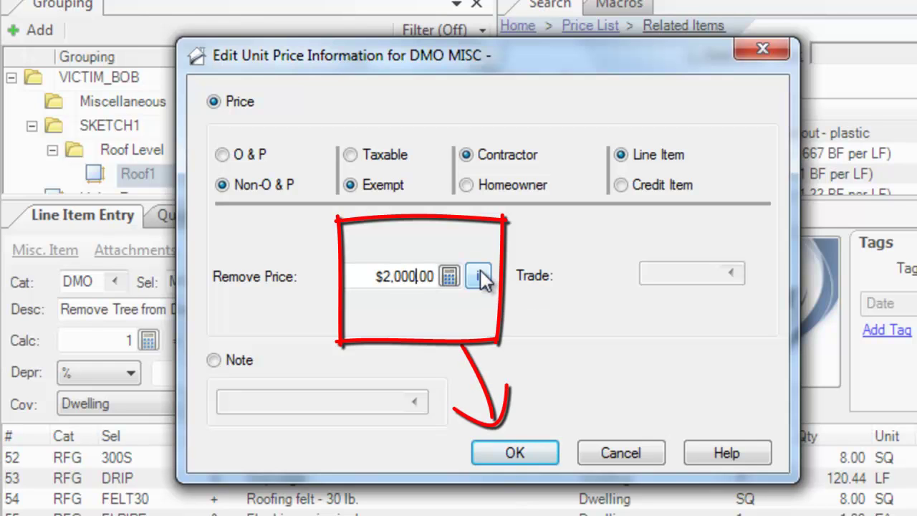
click(506, 459)
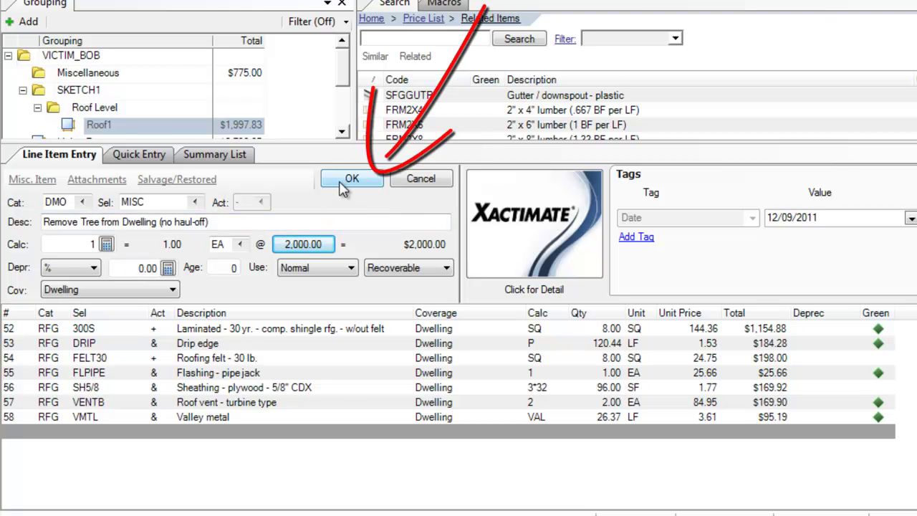
click(344, 179)
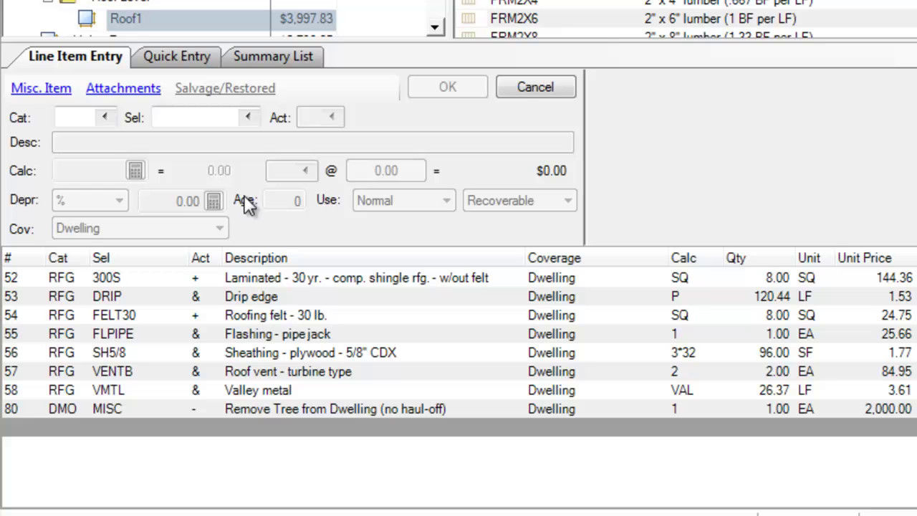
- Start another miscellaneous item under General Demolition and cancel the entry
click(60, 94)
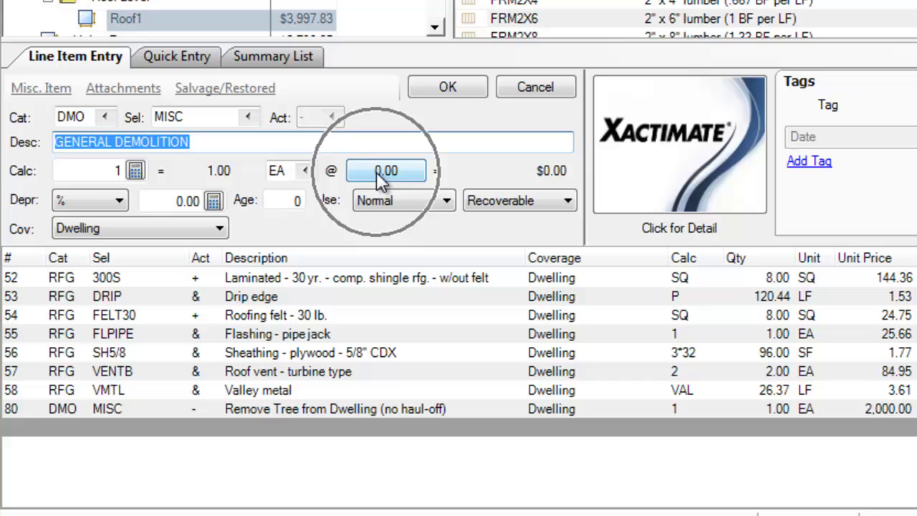
click(519, 92)
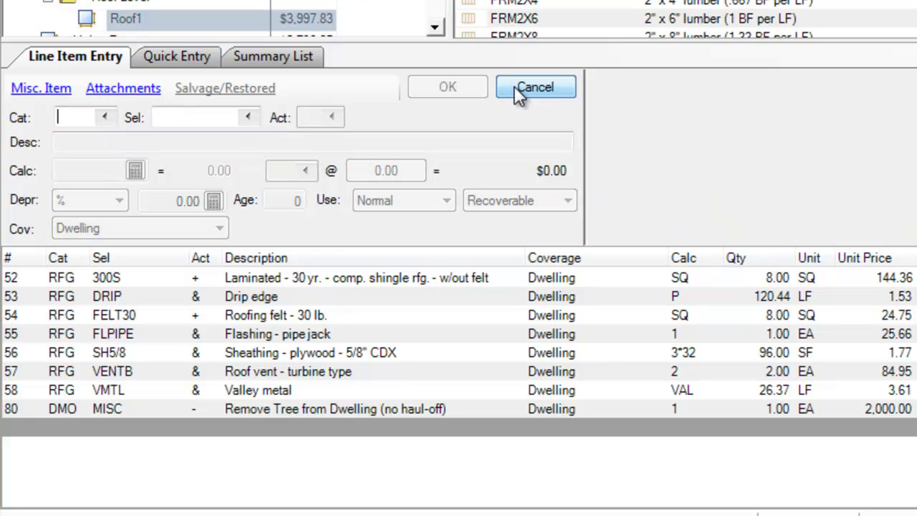